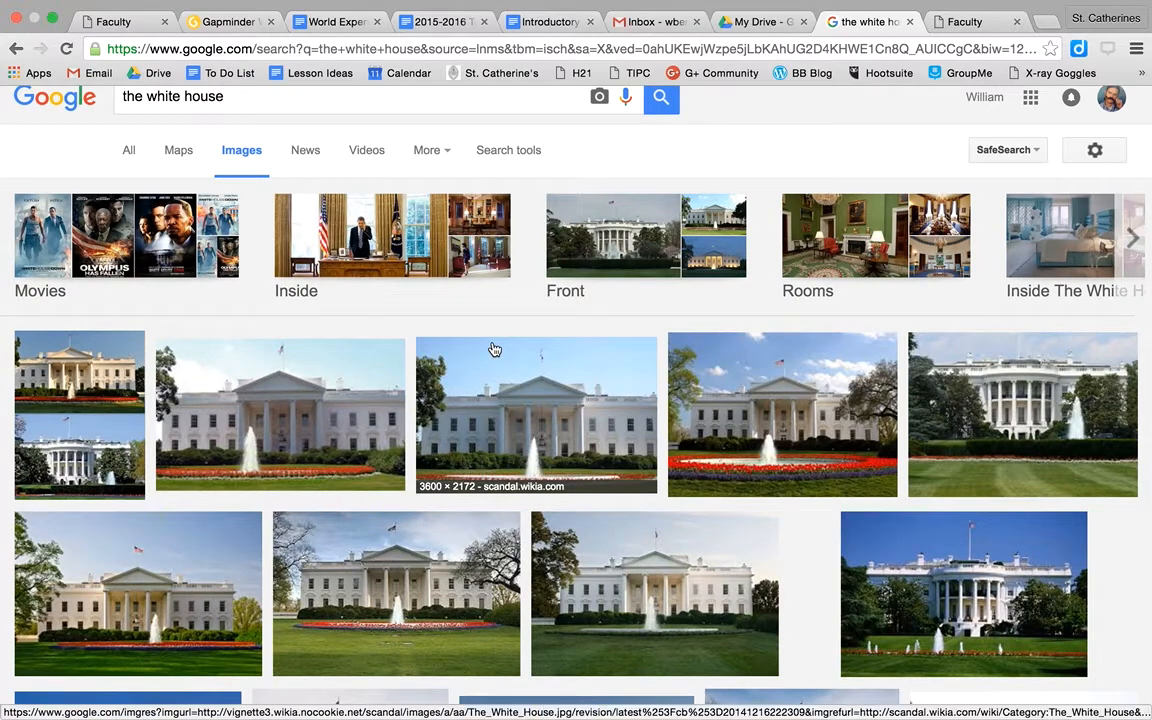
Open the full-size White House photo with the red tulip bed from the image results and copy the image.
{"action": "scroll", "coordinate": [493, 348], "scroll_direction": "down", "scroll_amount": 1}
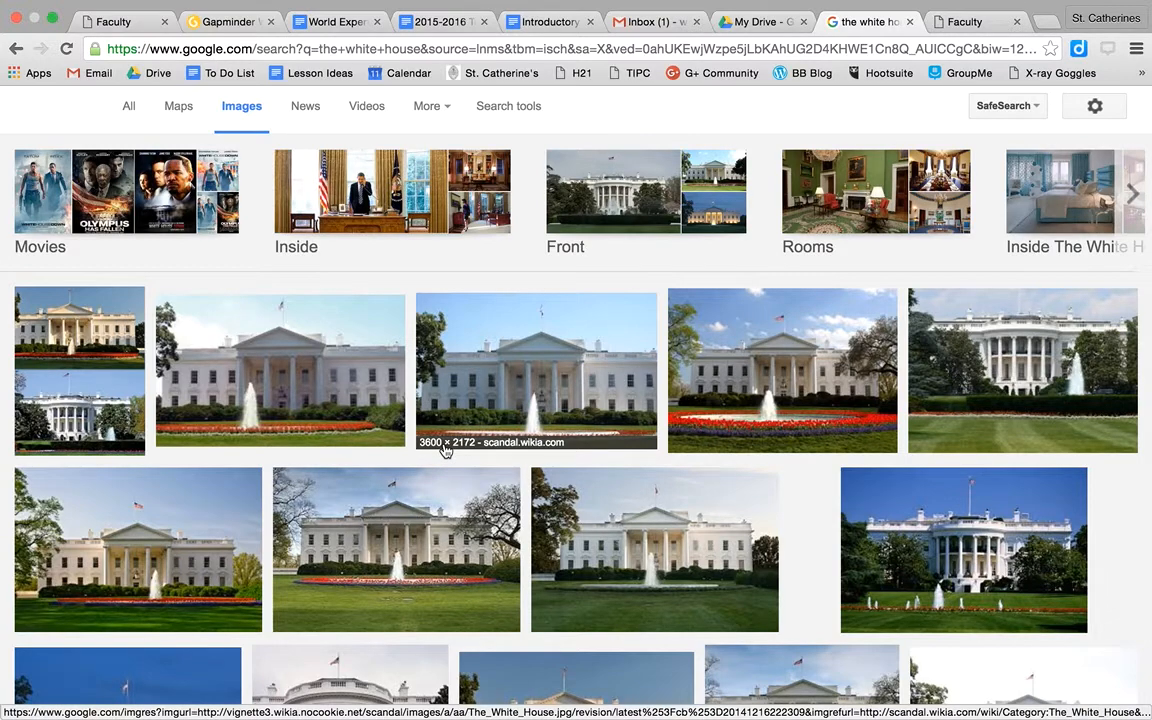
{"action": "left_click", "coordinate": [772, 376]}
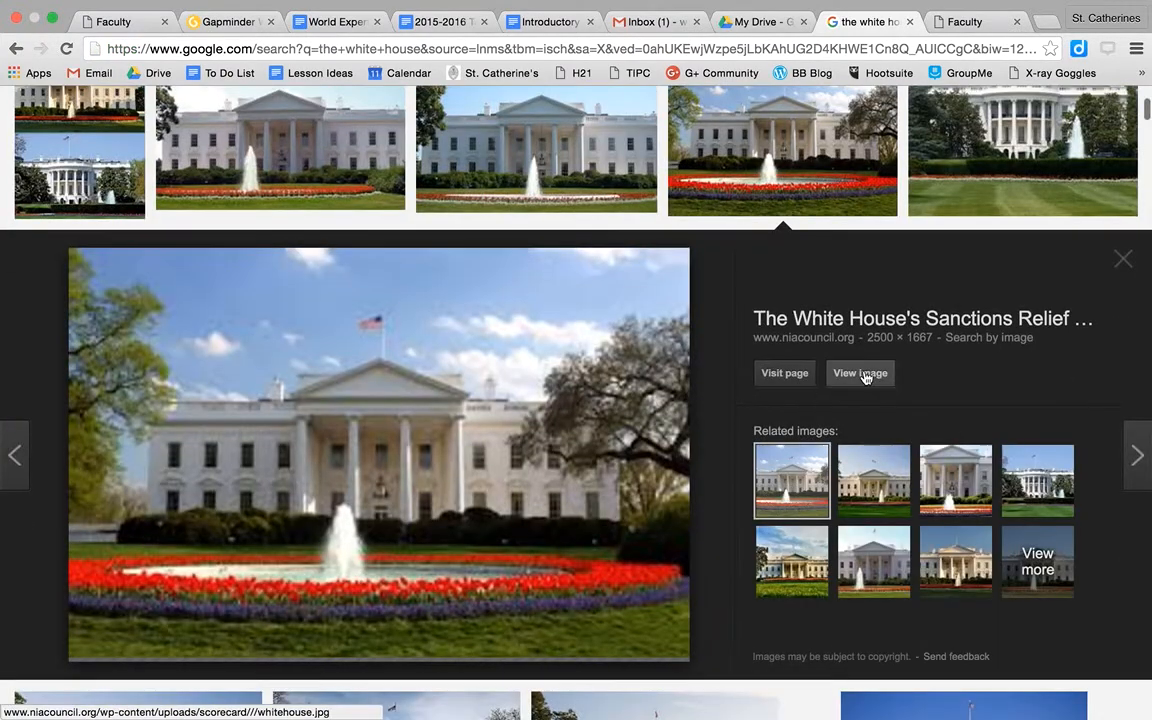
{"action": "left_click", "coordinate": [864, 375]}
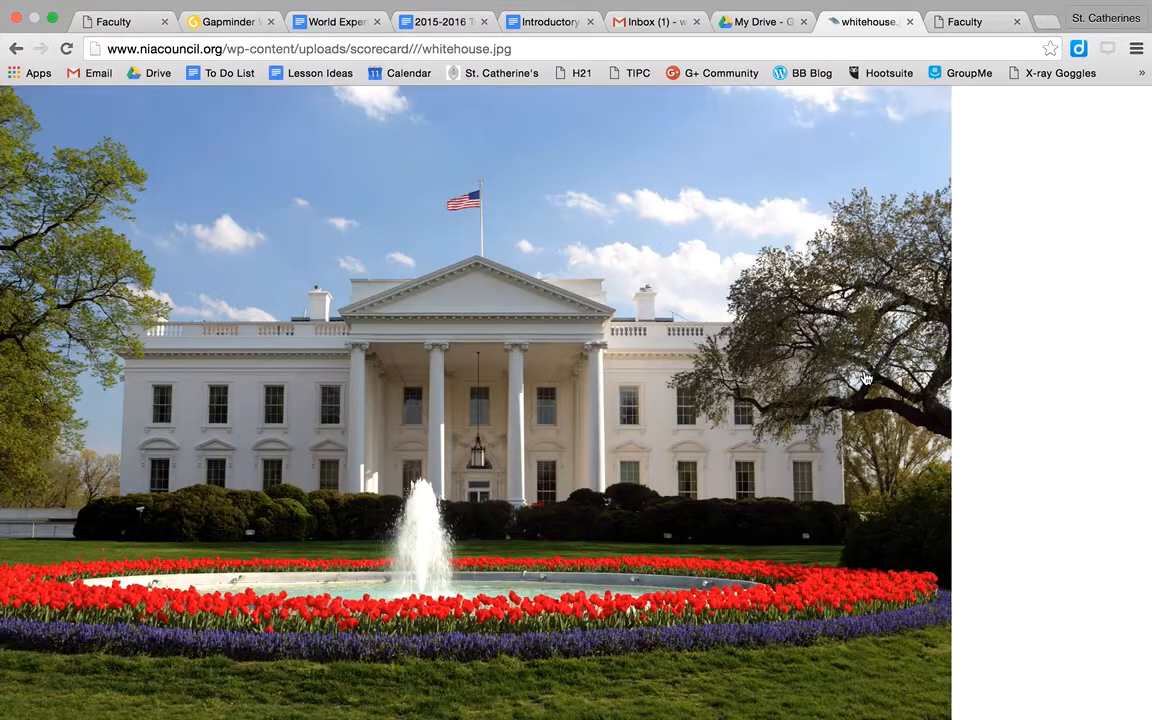
{"action": "right_click", "coordinate": [462, 372]}
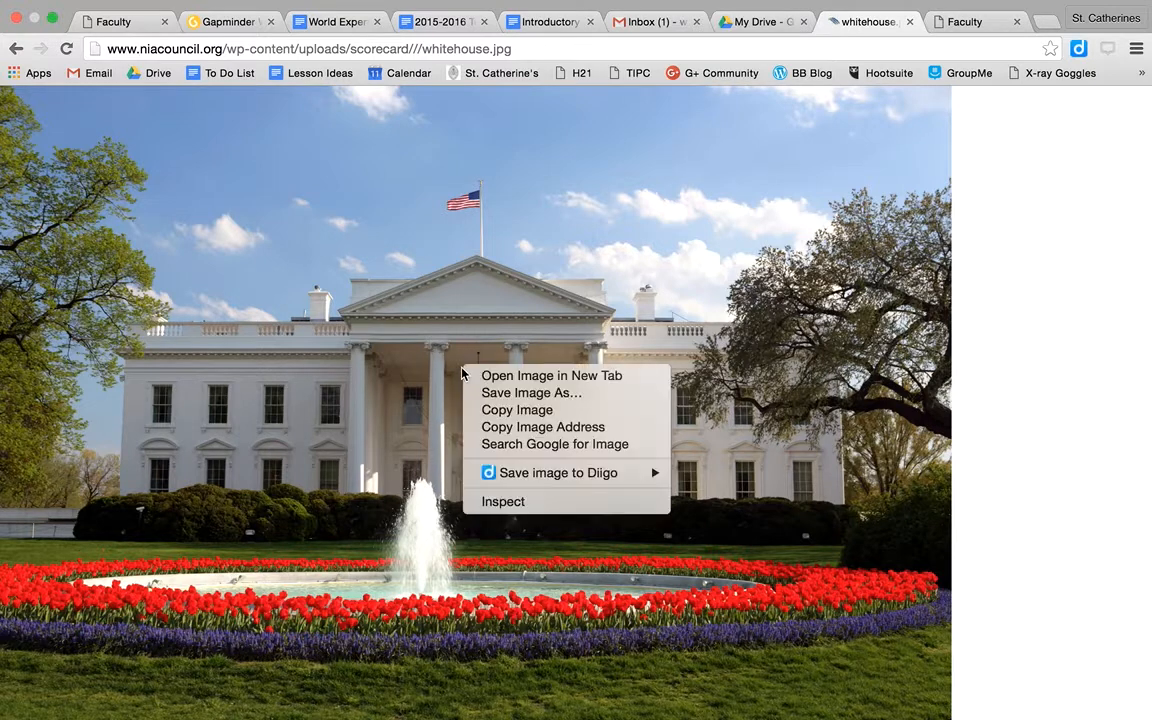
{"action": "left_click", "coordinate": [524, 411]}
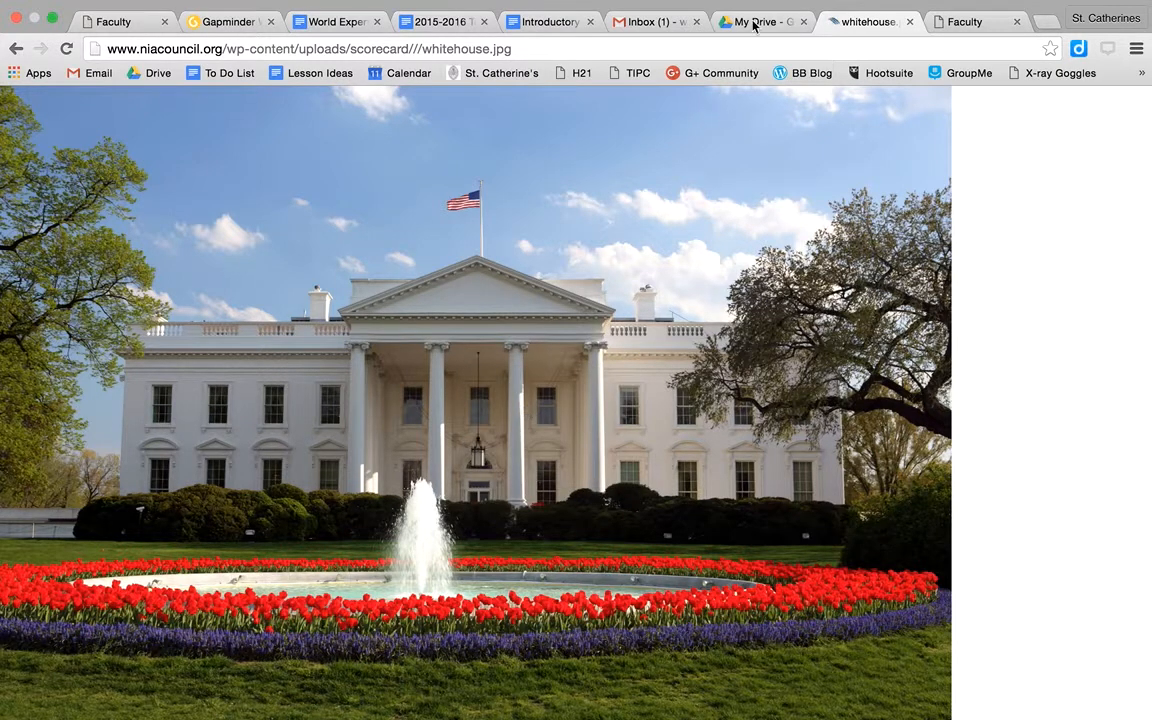
Switch to Google Drive, create a new blank Google Docs document and paste the copied White House photo into it.
{"action": "left_click", "coordinate": [754, 22]}
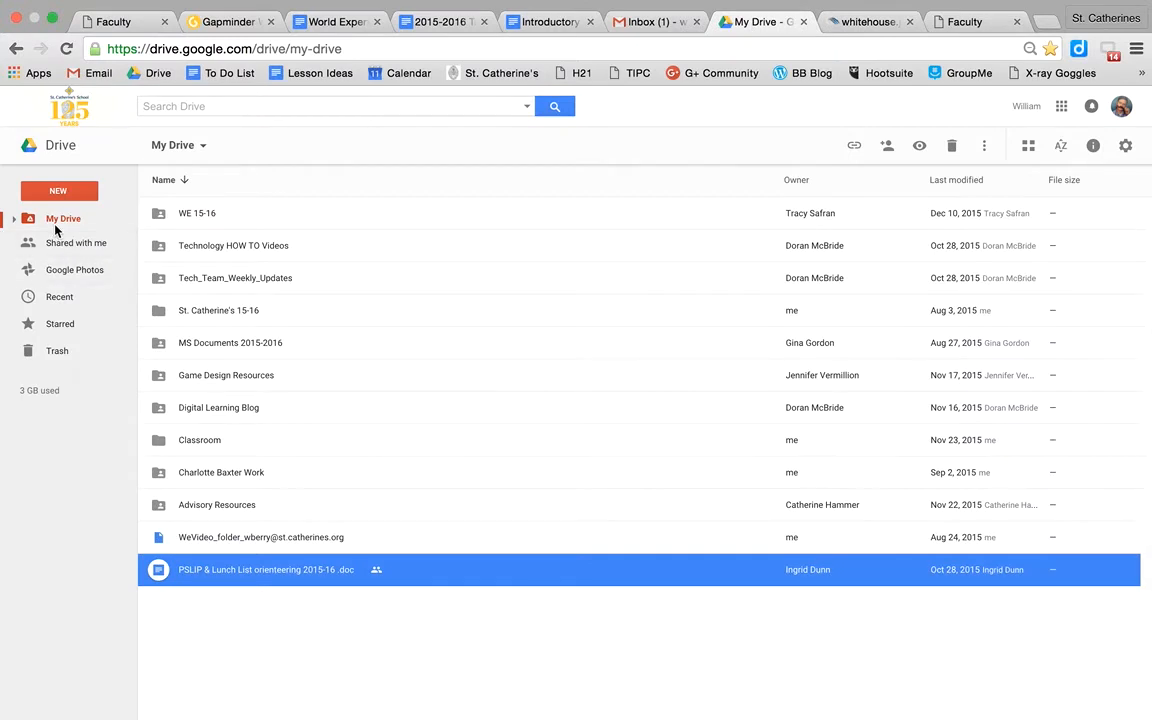
{"action": "left_click", "coordinate": [59, 193]}
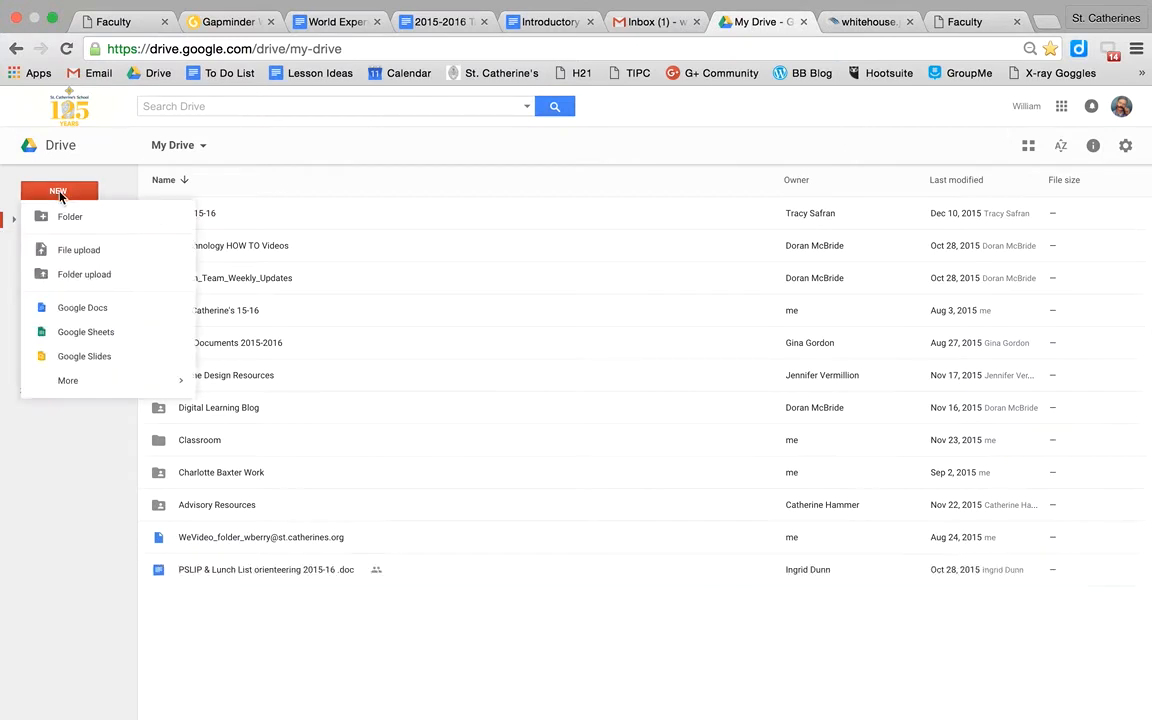
{"action": "left_click", "coordinate": [72, 312]}
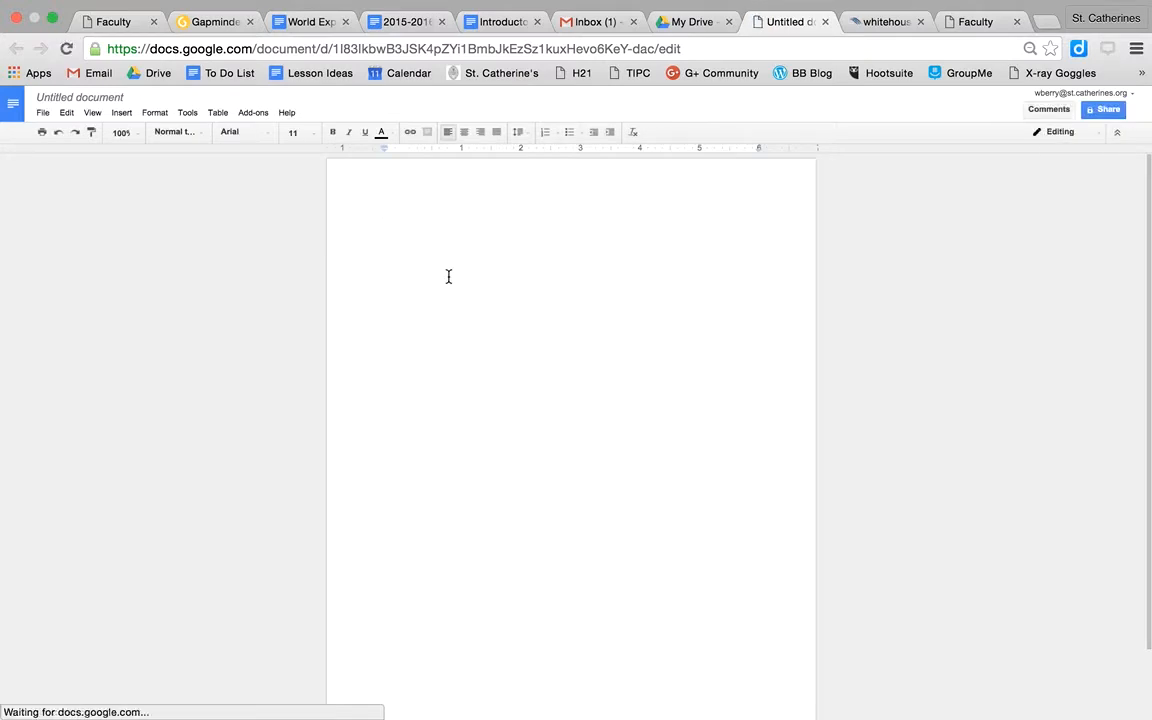
{"action": "key", "text": "super+v"}
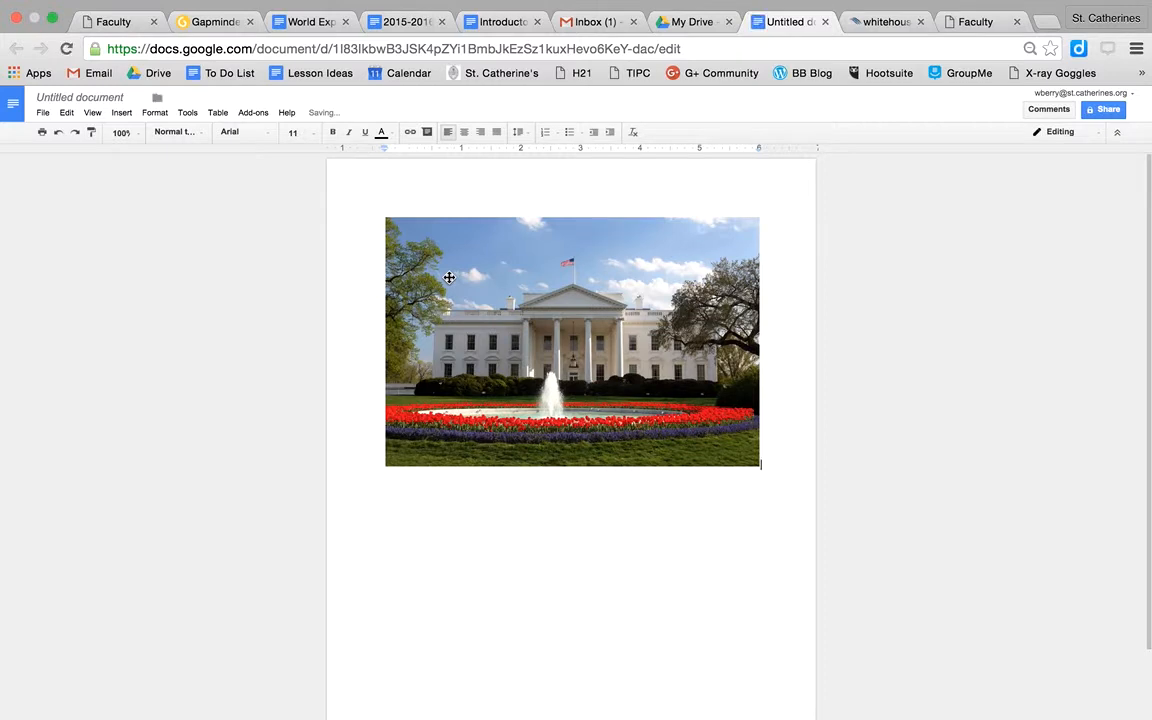
Set the document's page orientation to landscape and all page margins to 0 inches.
{"action": "left_click", "coordinate": [452, 392]}
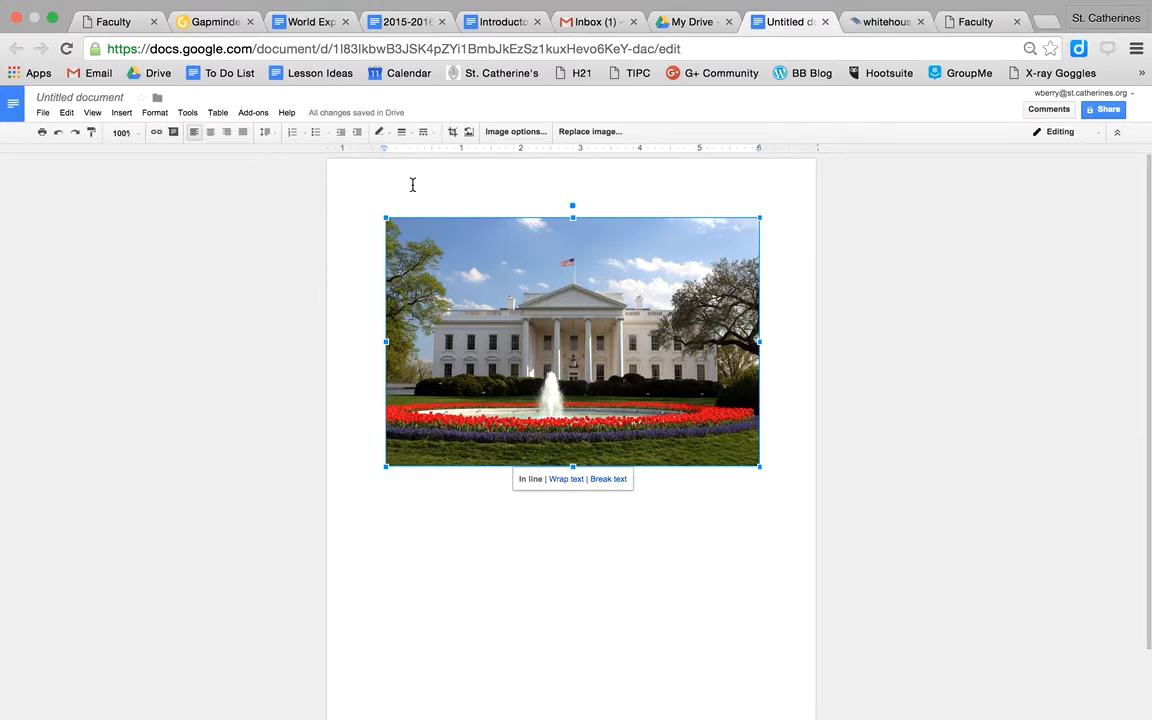
{"action": "left_click", "coordinate": [43, 113]}
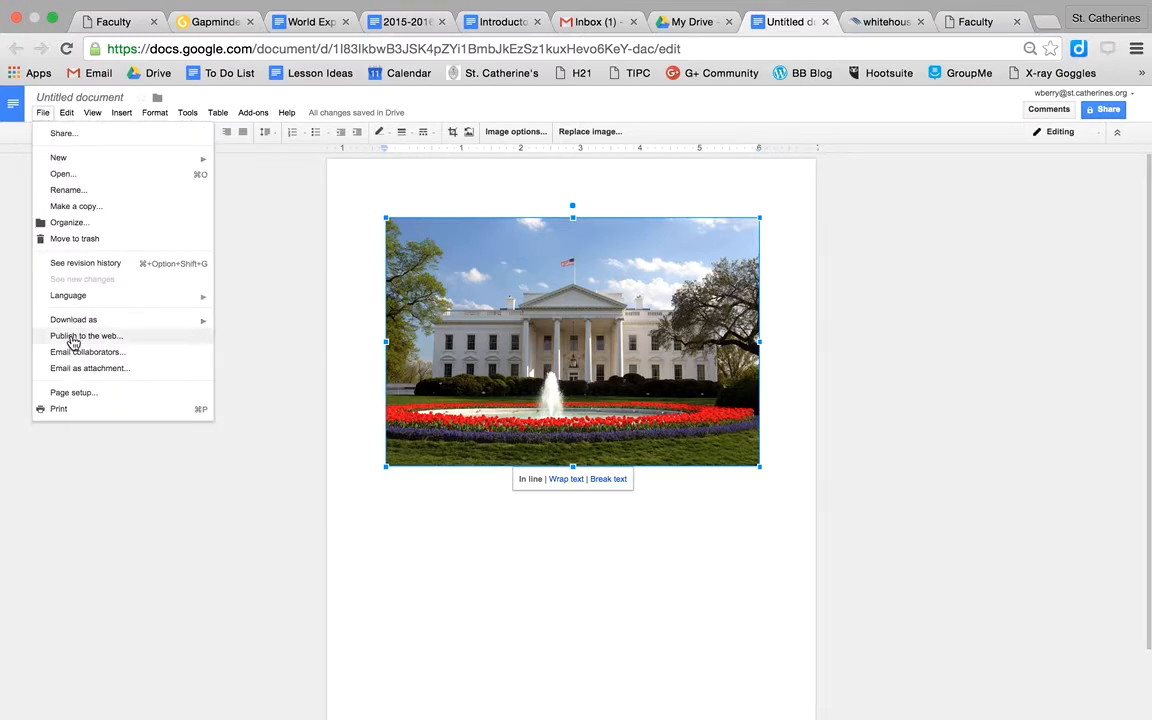
{"action": "left_click", "coordinate": [75, 398]}
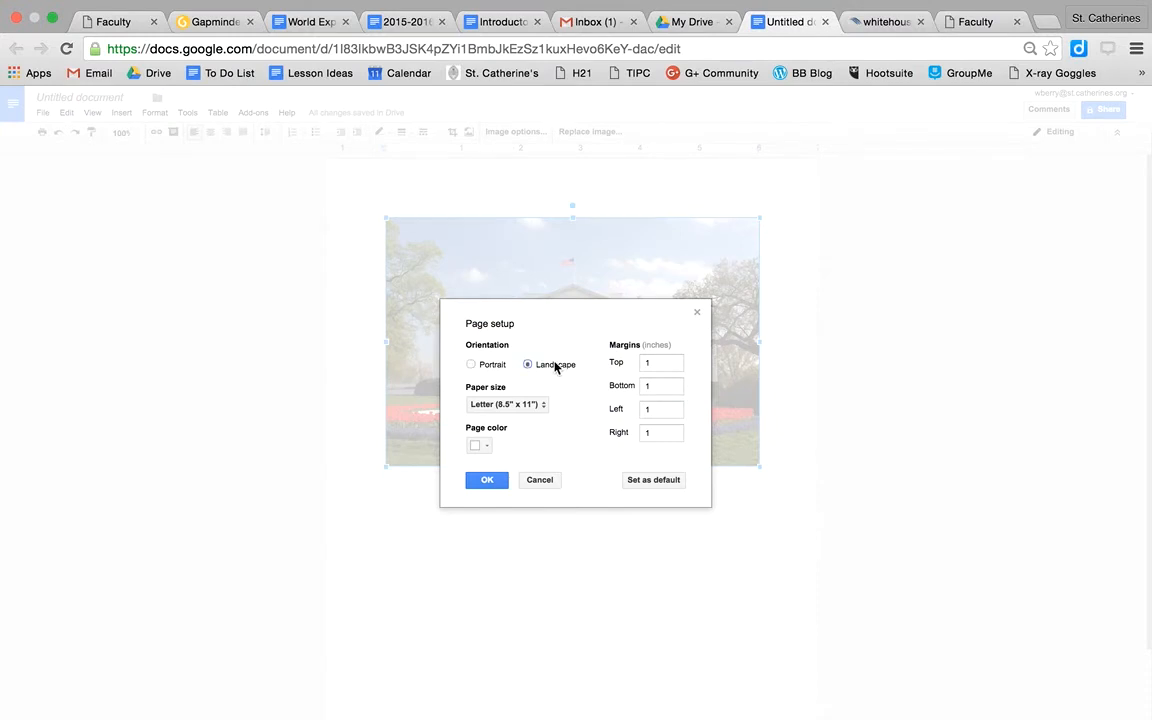
{"action": "left_click", "coordinate": [668, 364]}
{"action": "type", "text": "0"}
{"action": "key", "text": "Tab"}
{"action": "key", "text": "Tab"}
{"action": "type", "text": "0"}
{"action": "key", "text": "Tab"}
{"action": "type", "text": "0"}
{"action": "left_click", "coordinate": [484, 482]}
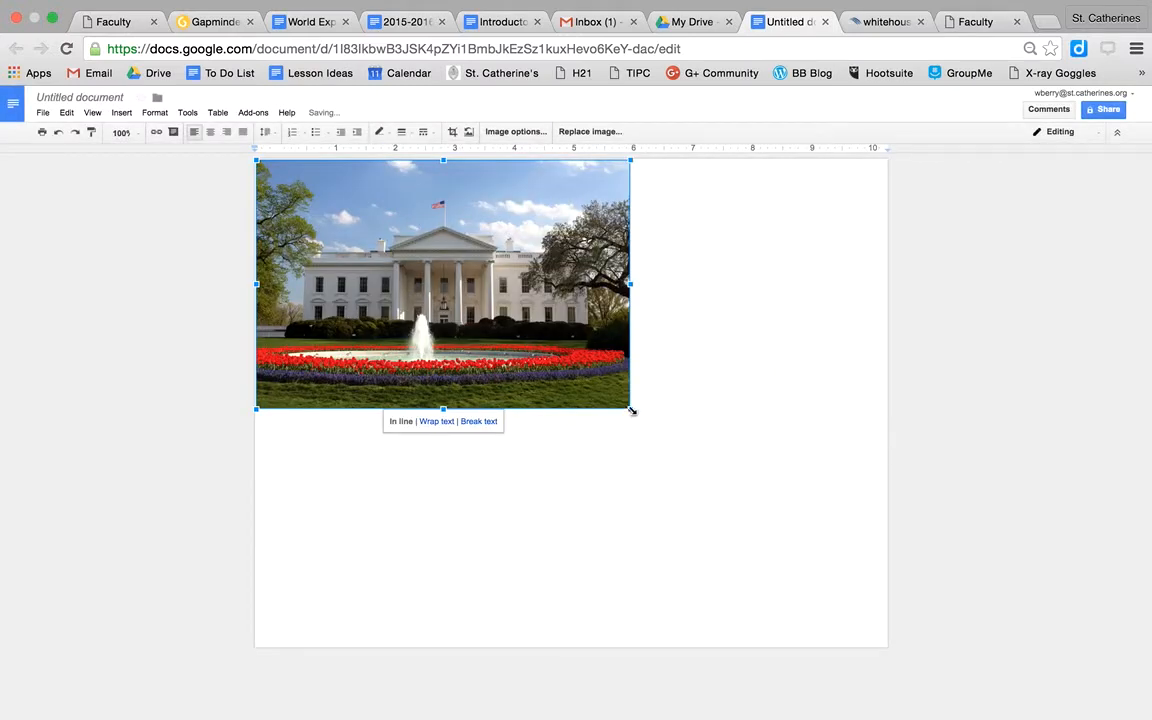
Enlarge the White House photo proportionally until it spans the full width of the page.
{"action": "left_click_drag", "start_coordinate": [631, 410], "coordinate": [869, 585]}
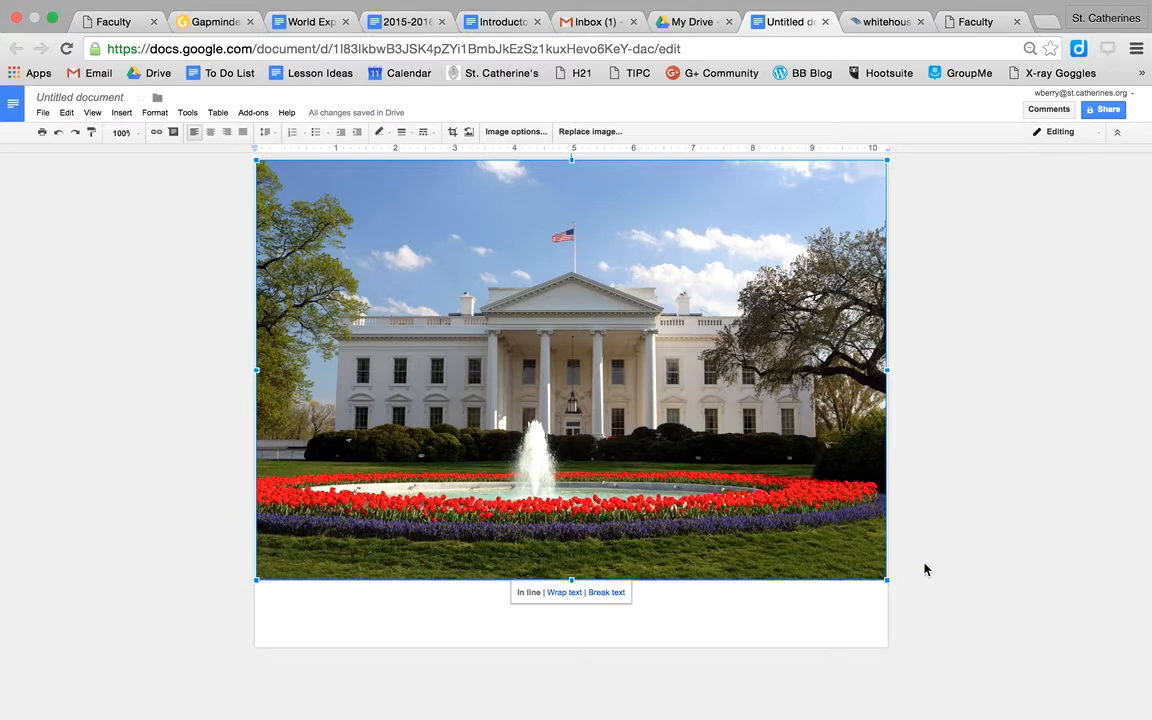
{"action": "left_click_drag", "start_coordinate": [887, 579], "coordinate": [630, 410]}
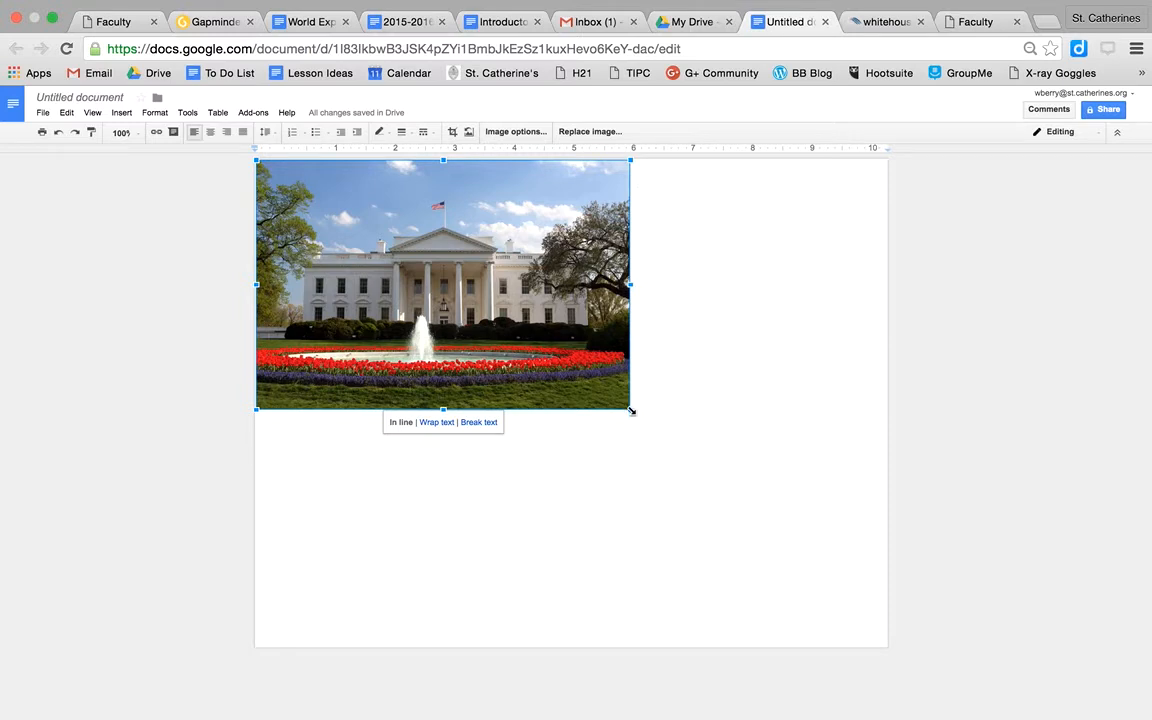
{"action": "left_click_drag", "start_coordinate": [631, 410], "coordinate": [886, 521]}
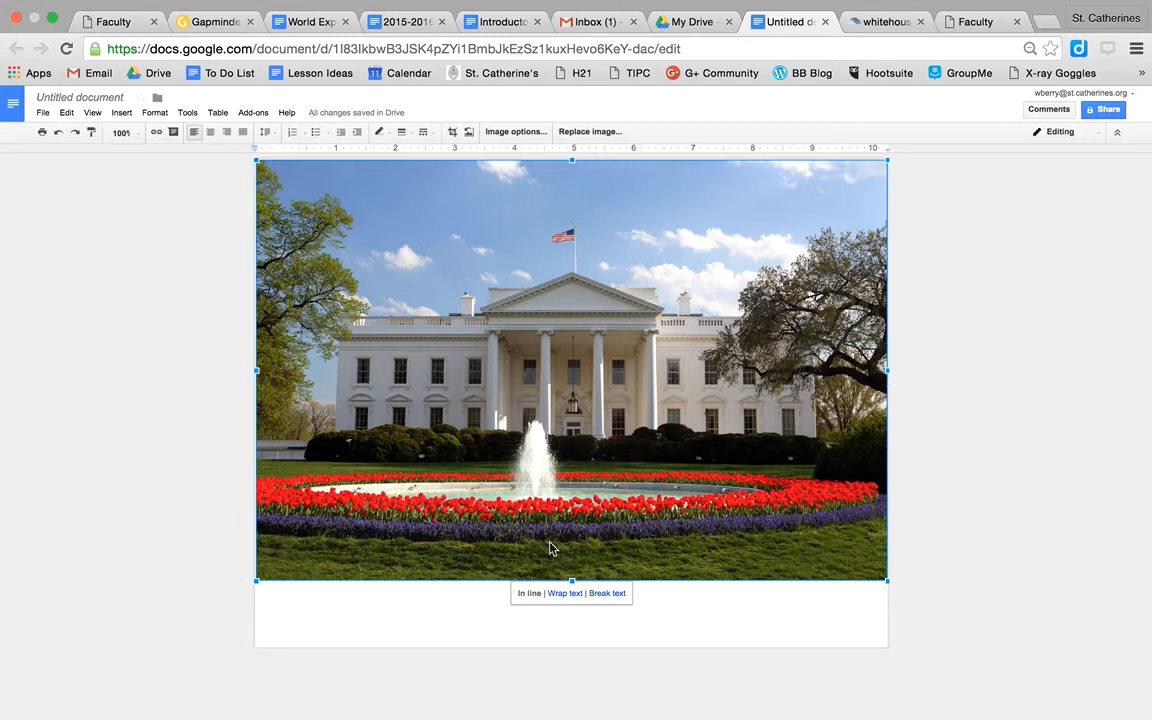
Stretch the photo's height down to the lower edge of the page, keeping it at full page width.
{"action": "mouse_move", "coordinate": [572, 580]}
{"action": "left_mouse_down"}
{"action": "mouse_move", "coordinate": [570, 648]}
{"action": "mouse_move", "coordinate": [571, 555]}
{"action": "mouse_move", "coordinate": [575, 592]}
{"action": "left_mouse_up"}
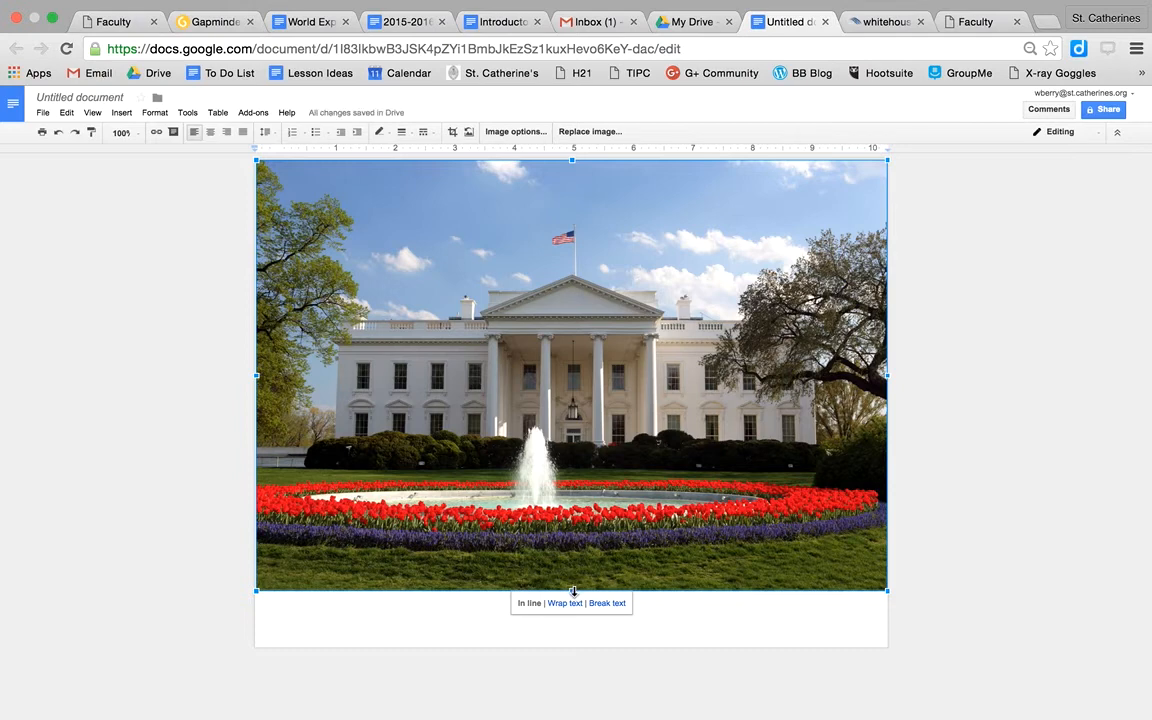
{"action": "left_click_drag", "start_coordinate": [572, 591], "coordinate": [573, 650]}
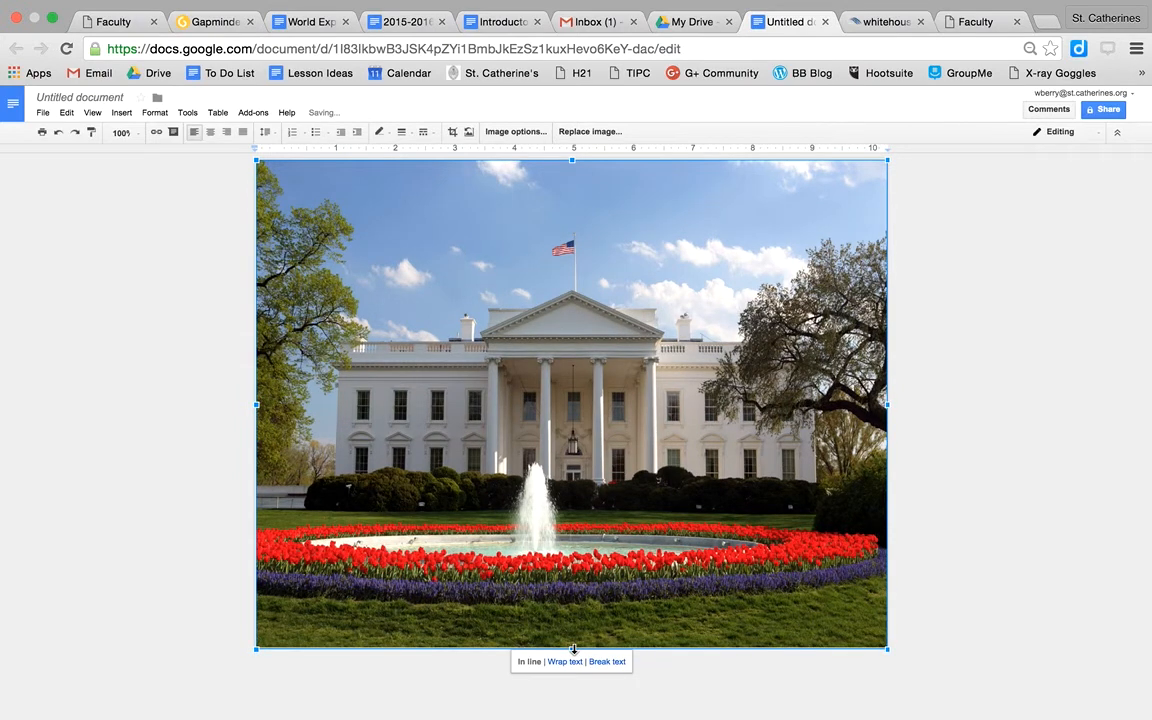
{"action": "mouse_move", "coordinate": [572, 650]}
{"action": "left_mouse_down"}
{"action": "mouse_move", "coordinate": [567, 550]}
{"action": "mouse_move", "coordinate": [571, 648]}
{"action": "left_mouse_up"}
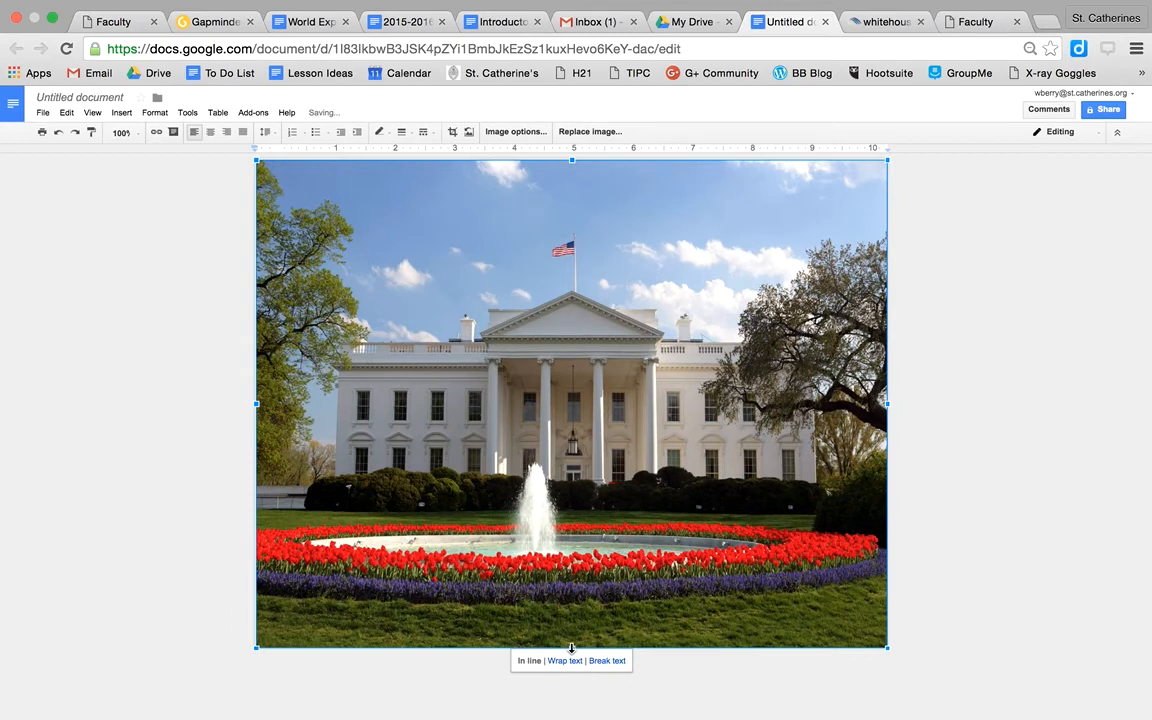
Check how the photo fills the page in the print preview, and close the preview without printing.
{"action": "left_click", "coordinate": [45, 114]}
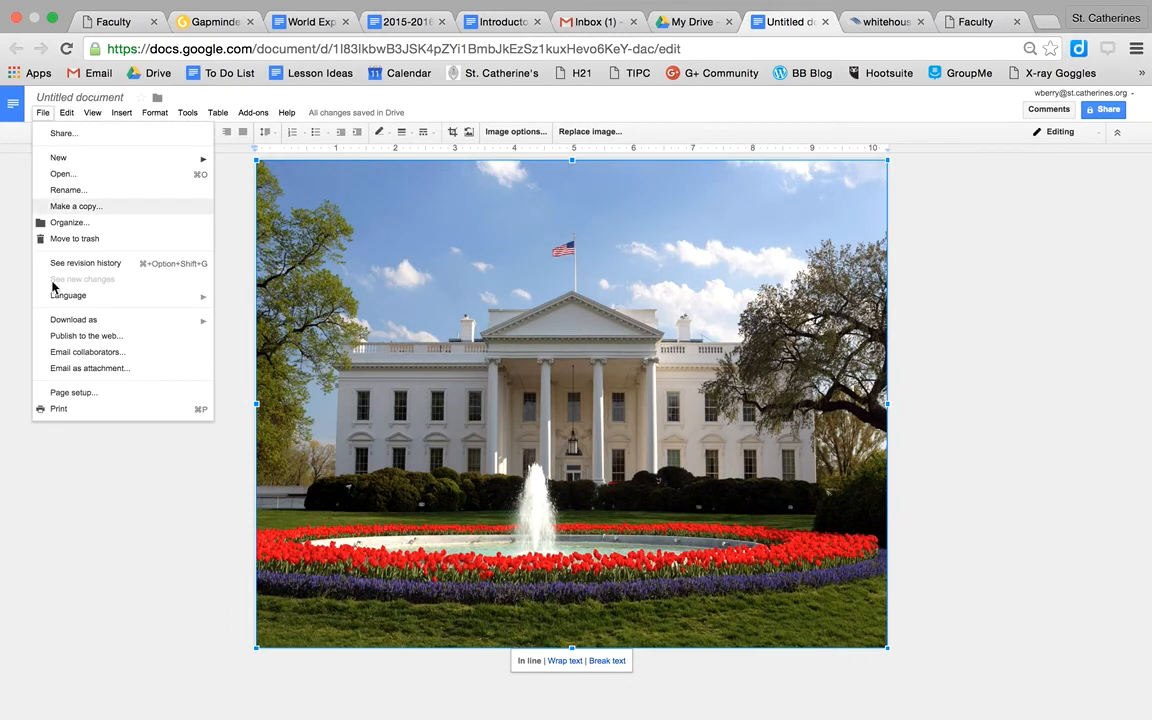
{"action": "left_click", "coordinate": [76, 414]}
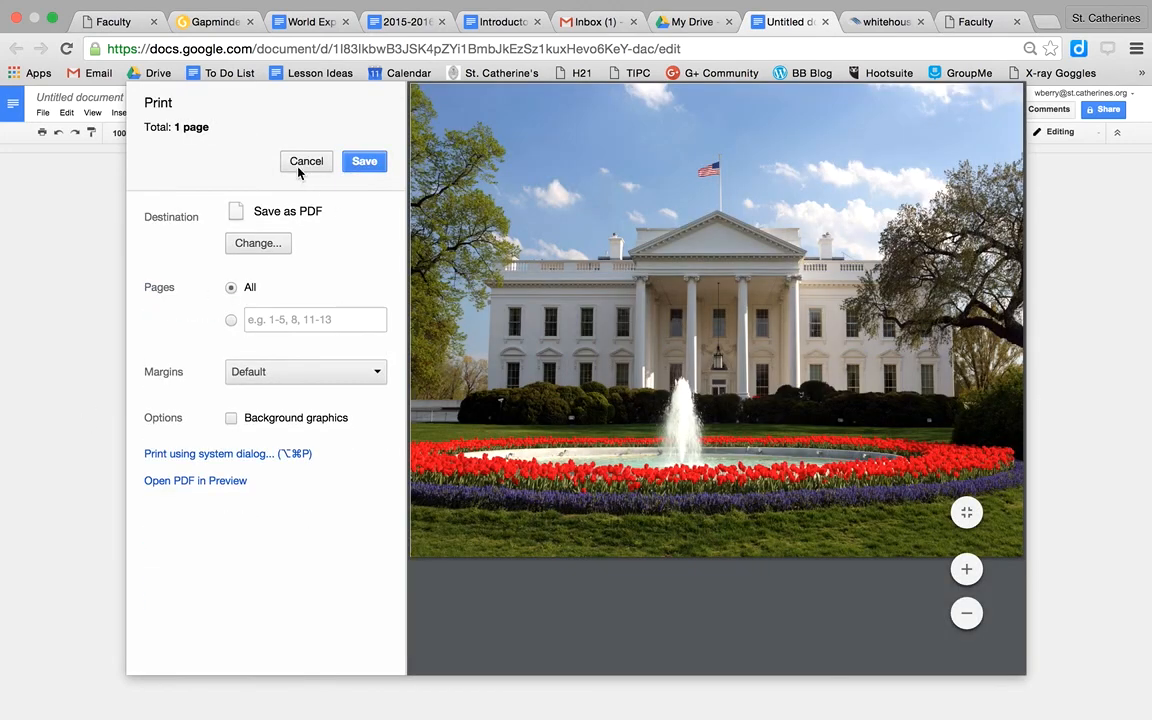
{"action": "left_click", "coordinate": [298, 165]}
Rename the untitled document as White House Picture.
{"action": "left_click", "coordinate": [82, 99]}
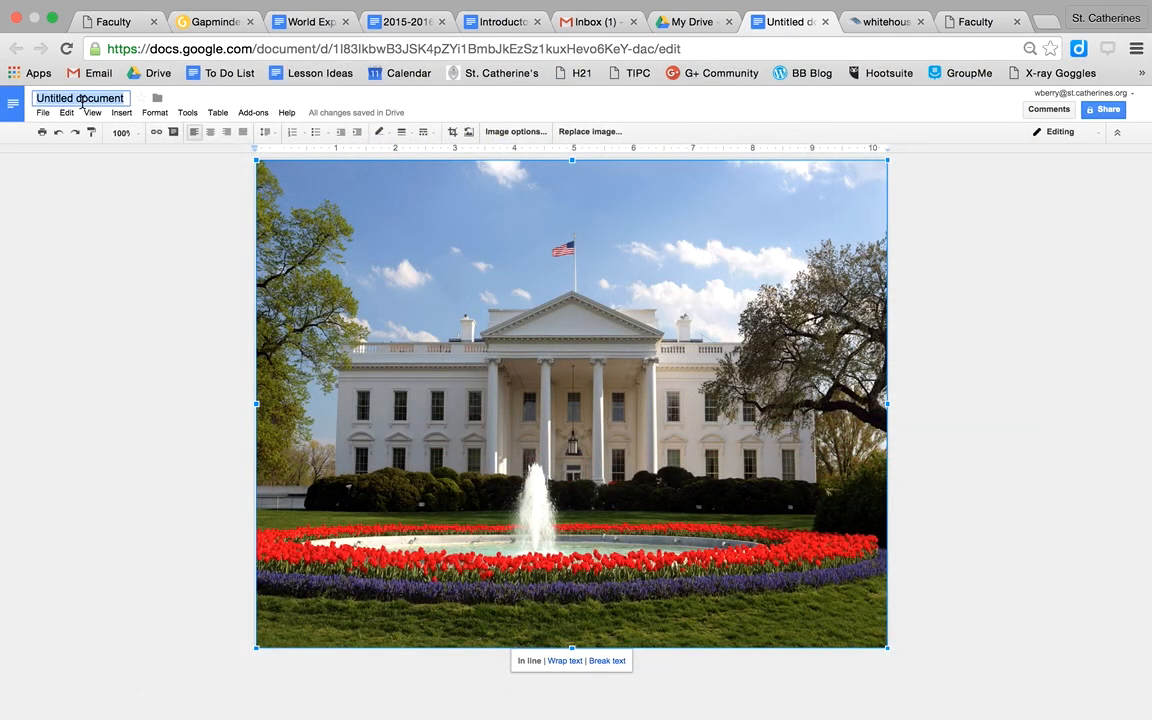
{"action": "type", "text": "W"}
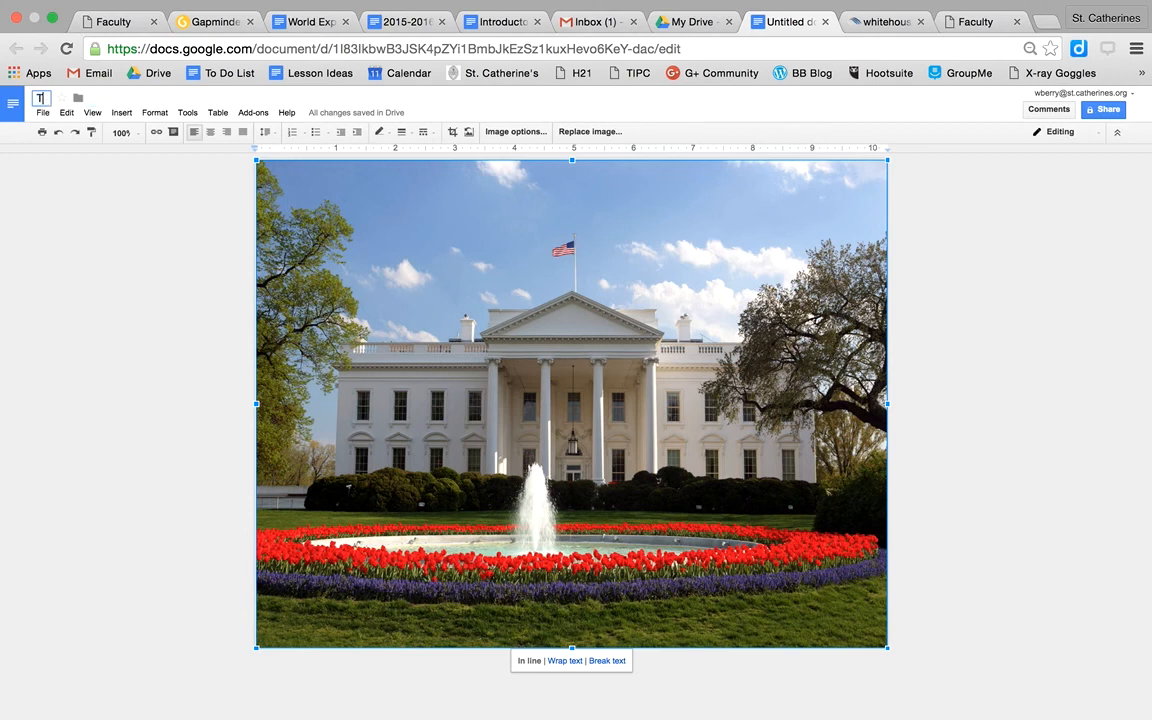
{"action": "key", "text": "BackSpace"}
{"action": "key", "text": "BackSpace"}
{"action": "type", "text": "Wgi"}
{"action": "key", "text": "BackSpace"}
{"action": "key", "text": "BackSpace"}
{"action": "type", "text": "hite House Picture"}
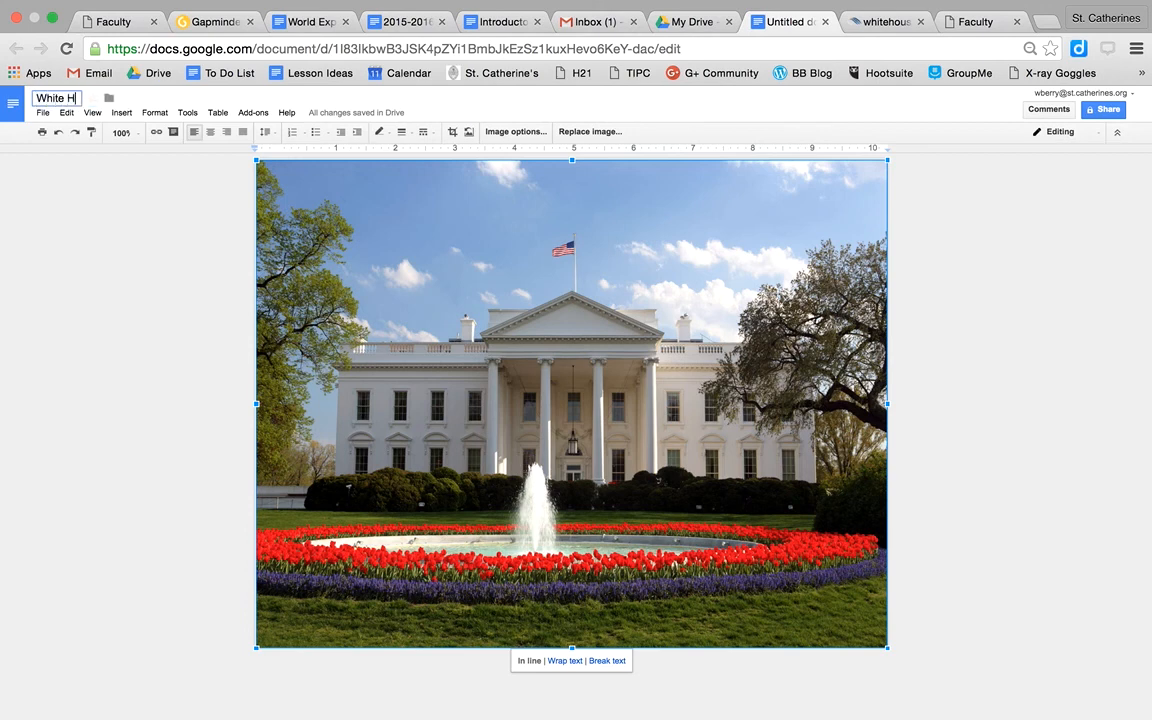